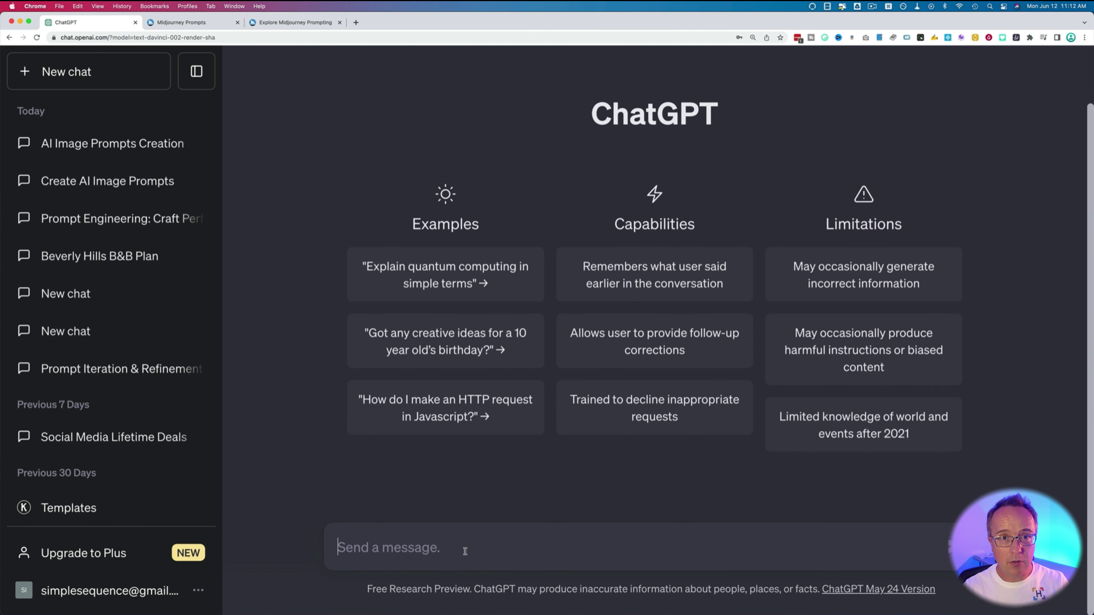
Paste the Midjourney prompt-help request and copy the Prompts guide text, including Collective Nouns.
type("I need help creating midjourney prompts to create awesome looking AI images, but there are a few things I need you to understand about Midjourney.  I've pasted them below. If you understand, simply reply with \"Ok\".")
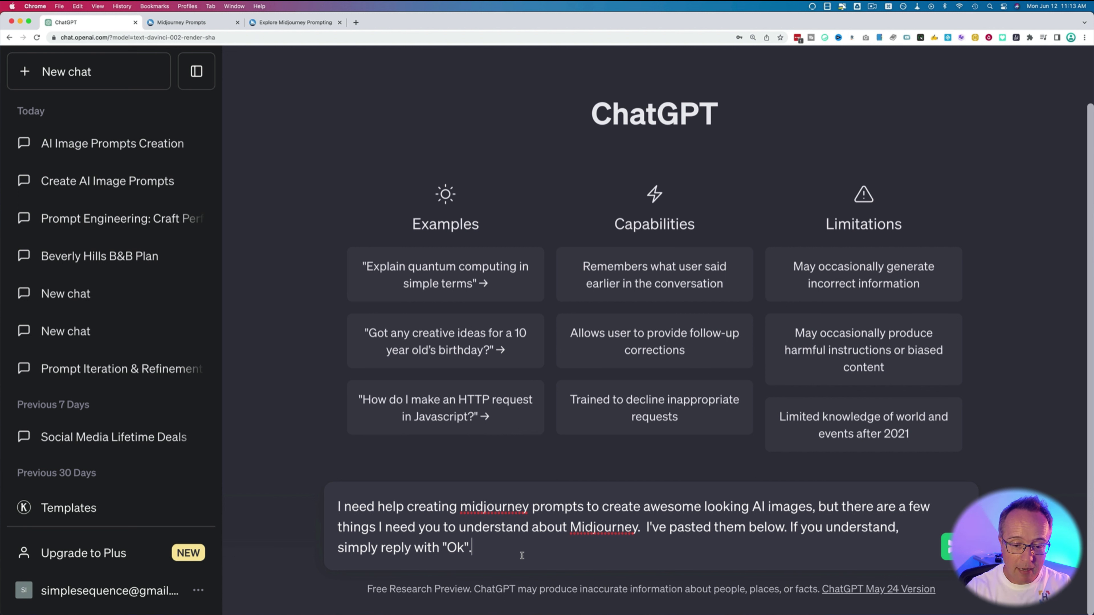
key("shift+Return")
key("shift+Return")
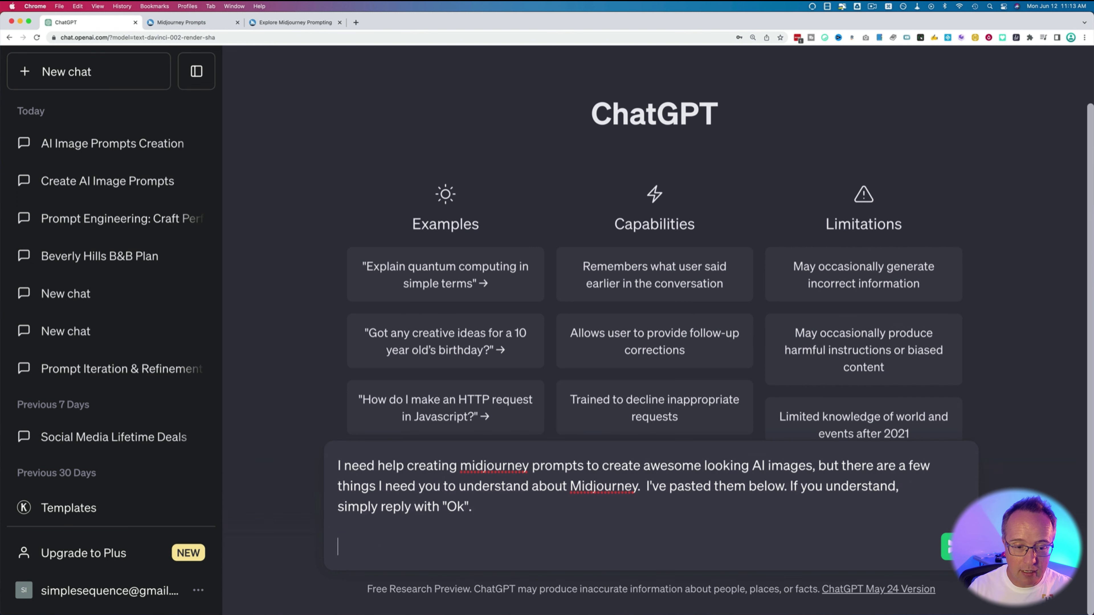
left_click(209, 28)
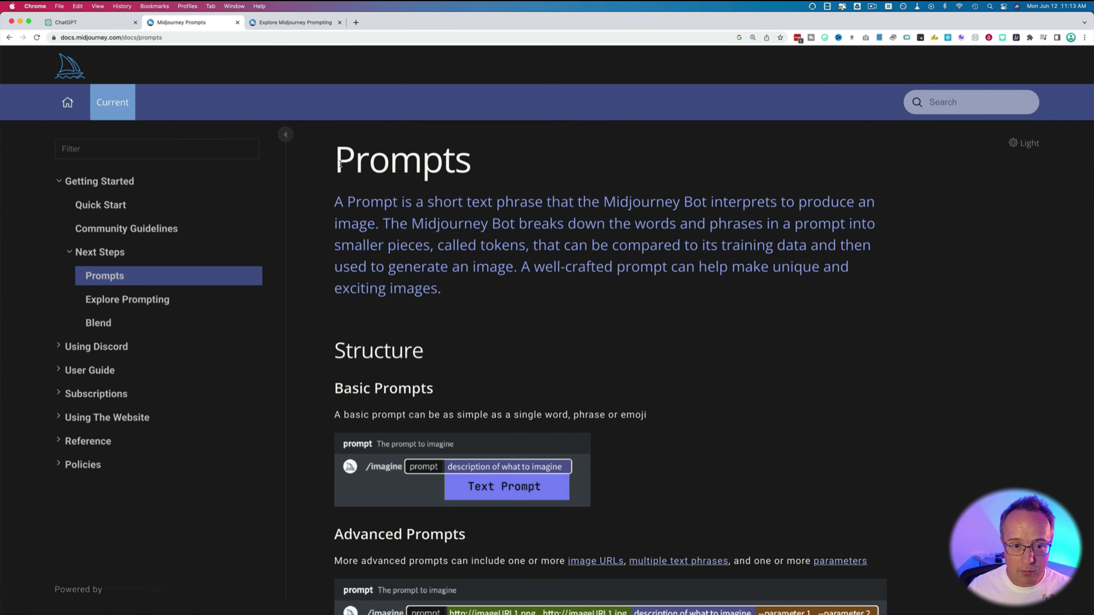
left_click_drag(340, 163, 601, 360)
left_click_drag(601, 359, 544, 374)
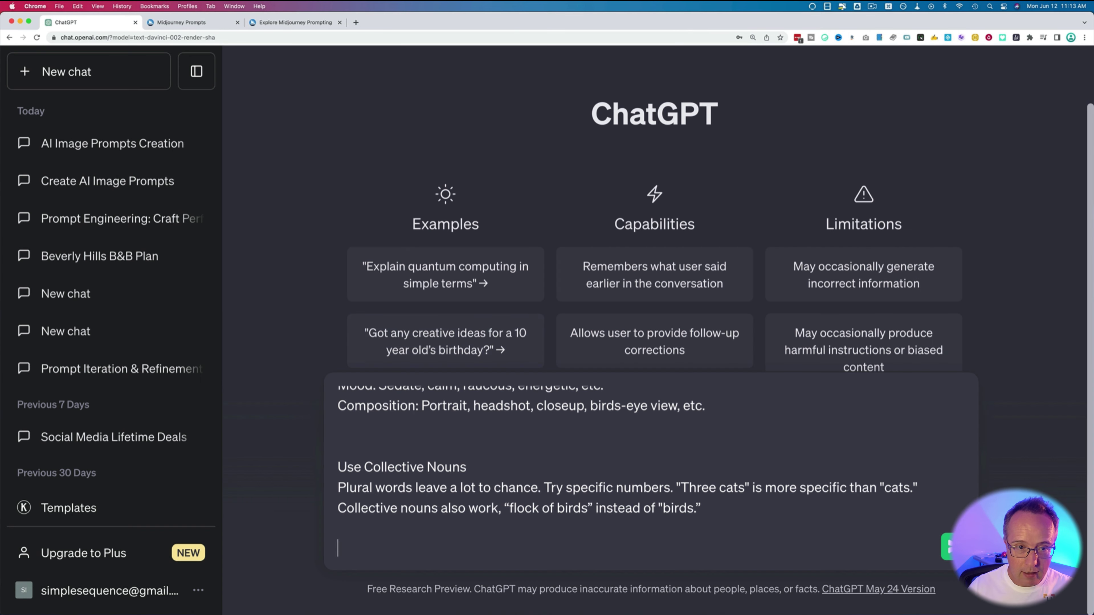
Copy the Explore Prompting guide text and send the combined priming message to ChatGPT.
left_click(300, 25)
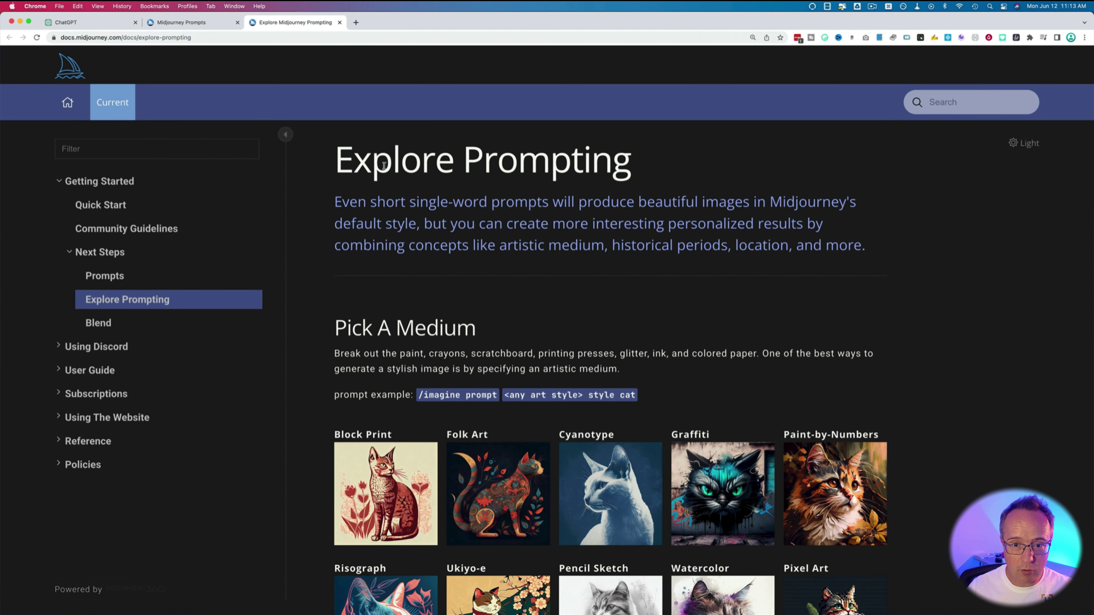
left_click_drag(341, 162, 630, 293)
scroll(630, 295, "down", 20)
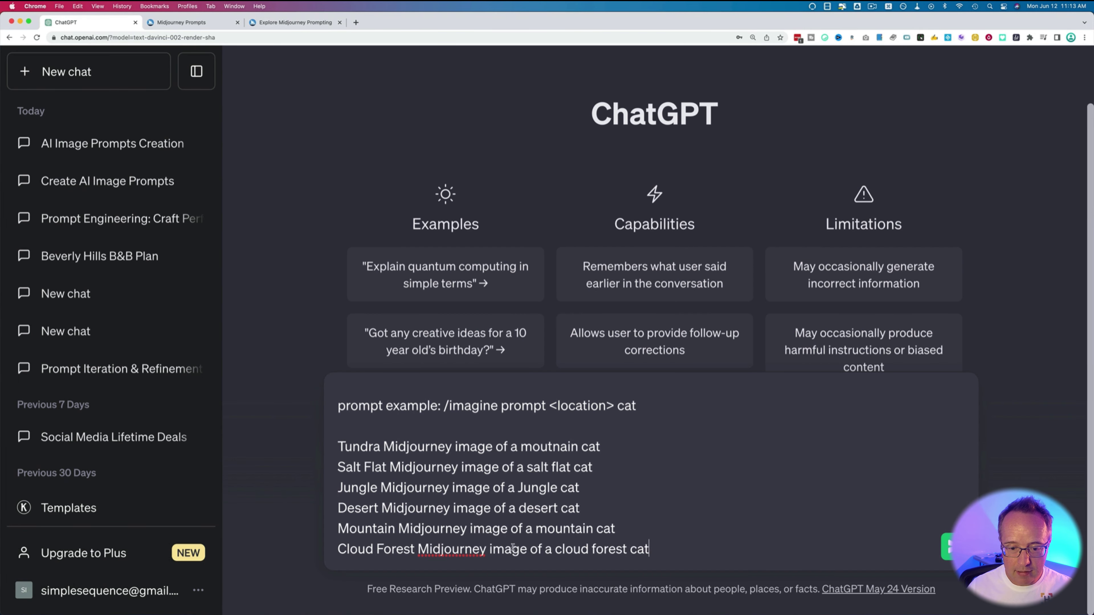
key("Return")
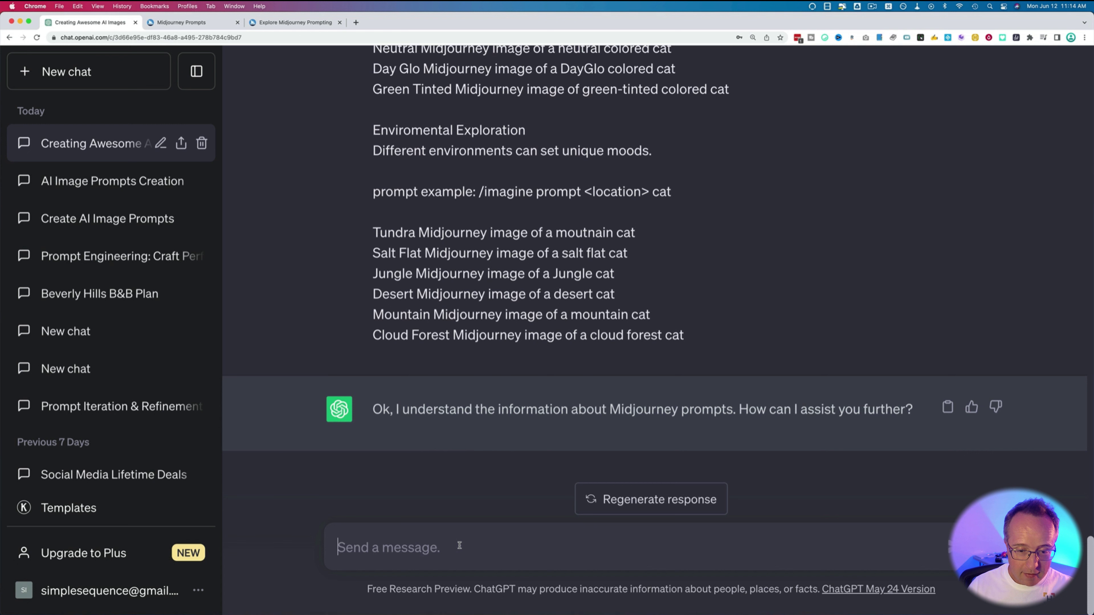
Paste the three sample prompts (bee, Beijing traffic, Batman) into the message box.
key("super+v")
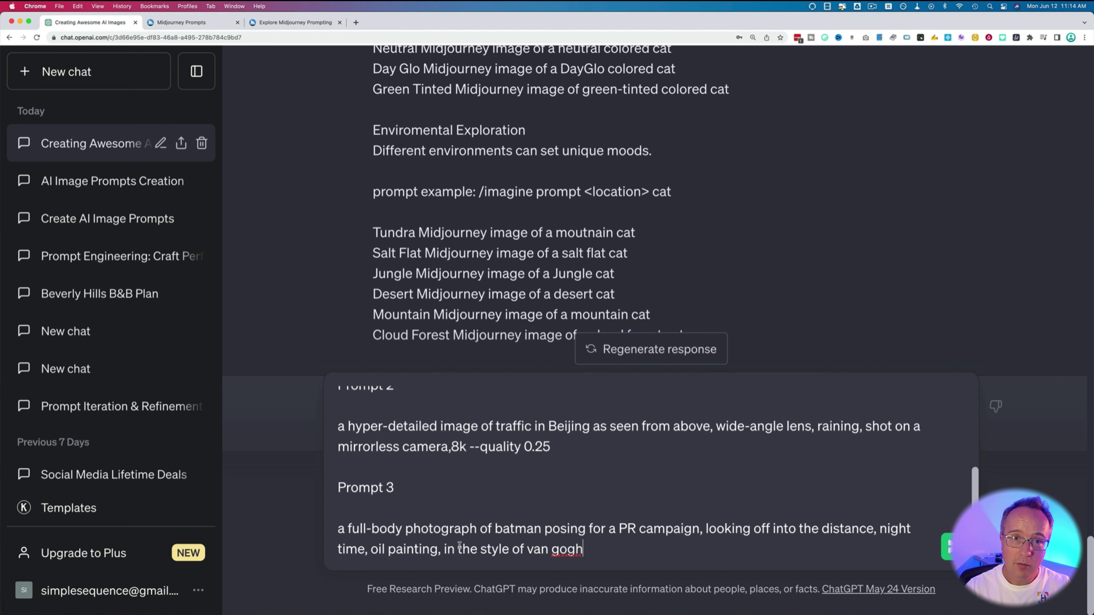
scroll(388, 509, "up", 4)
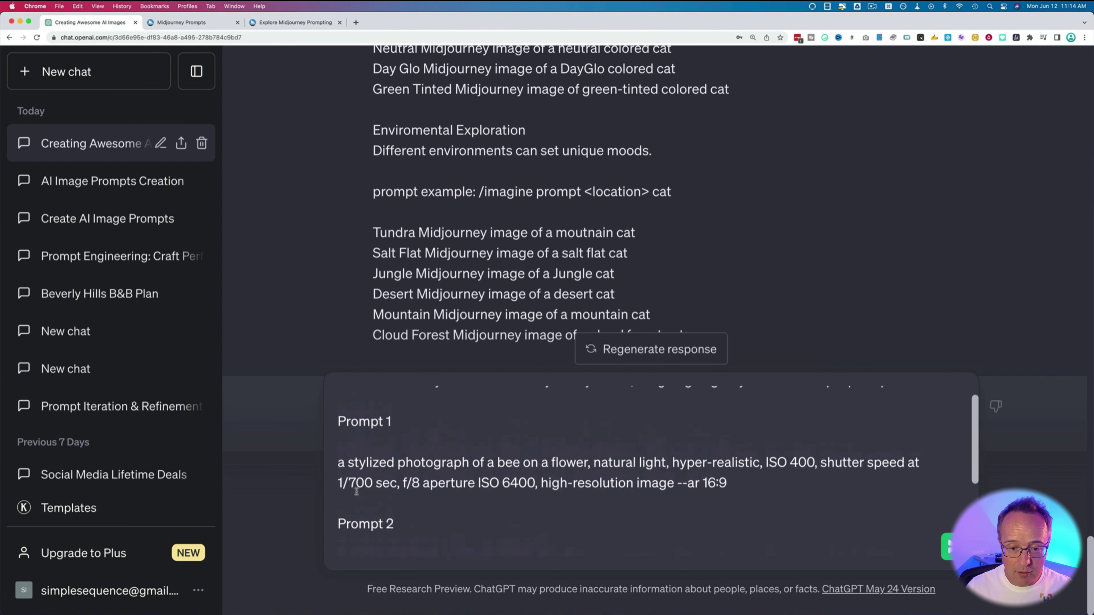
scroll(356, 491, "up", 1)
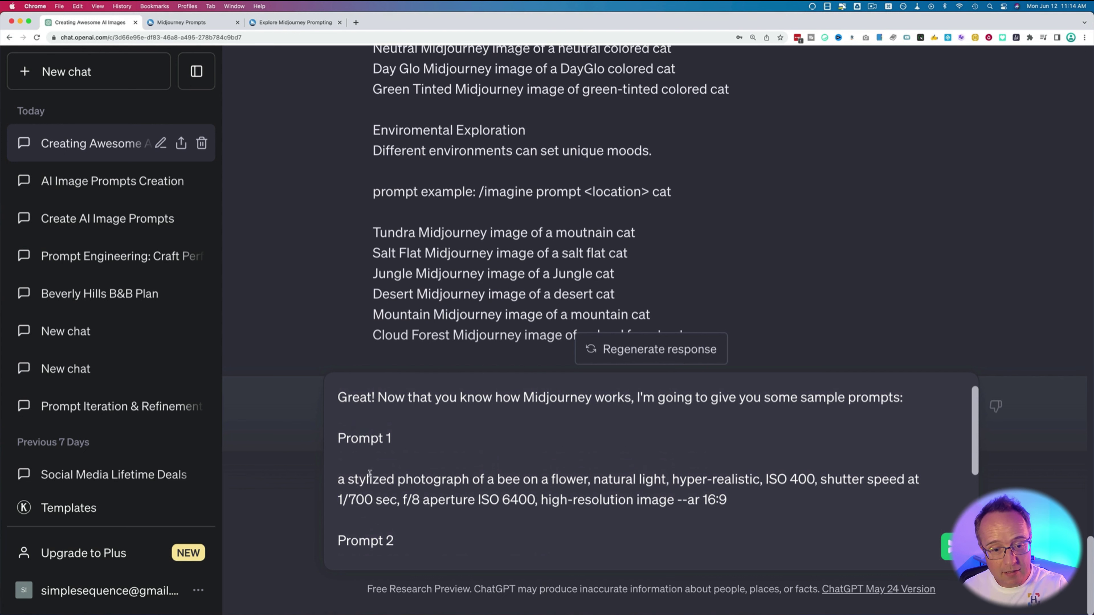
scroll(369, 473, "down", 1)
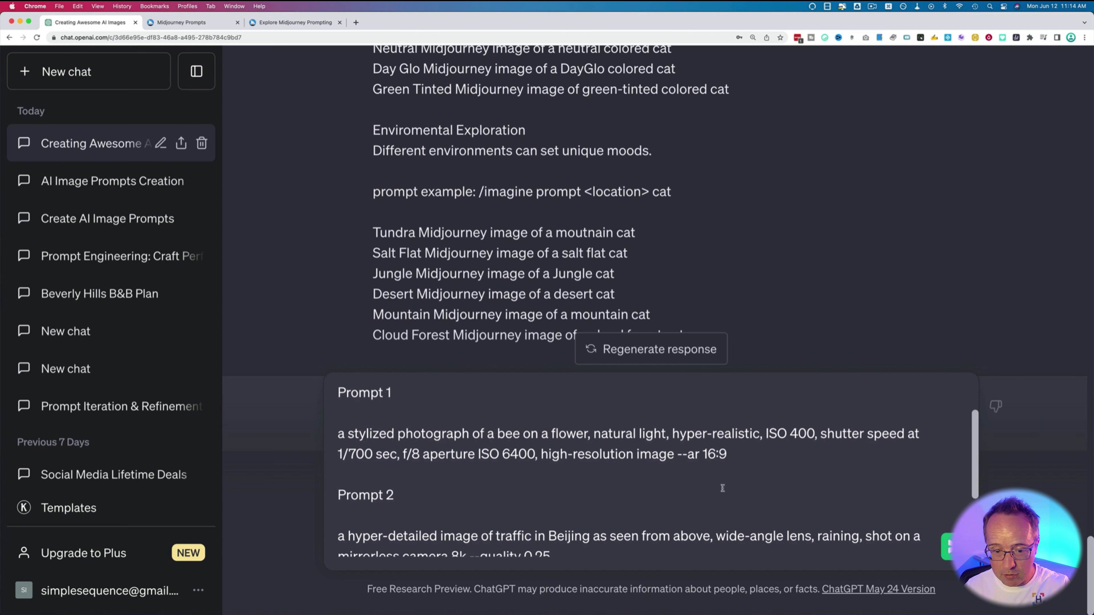
scroll(398, 468, "down", 1)
scroll(398, 468, "down", 3)
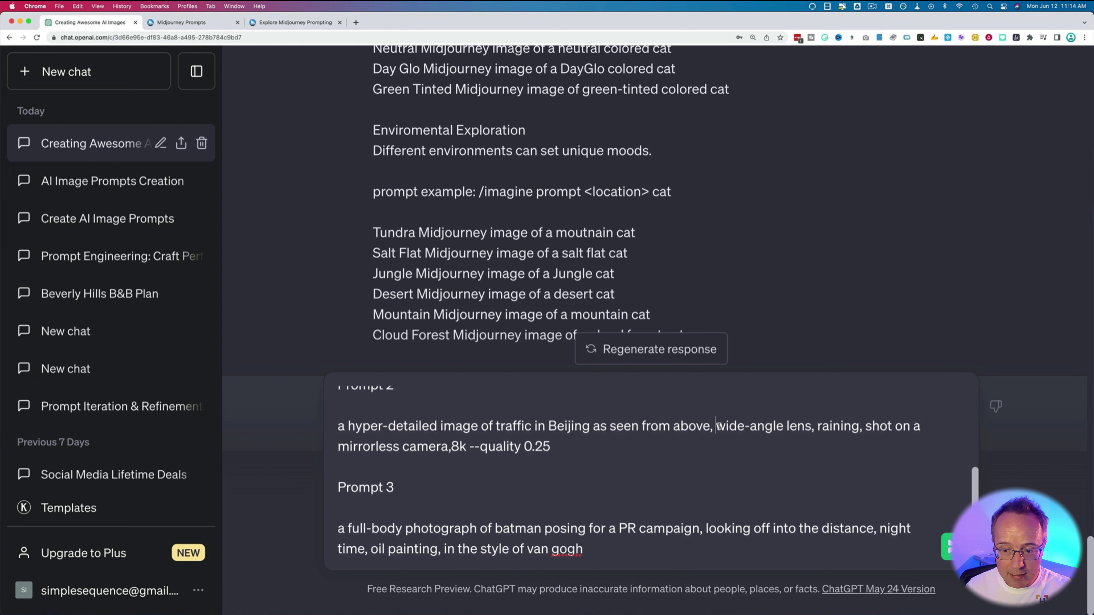
Append the 'Please say yes' line after Prompt 3 and send the message.
left_click_drag(716, 427, 827, 431)
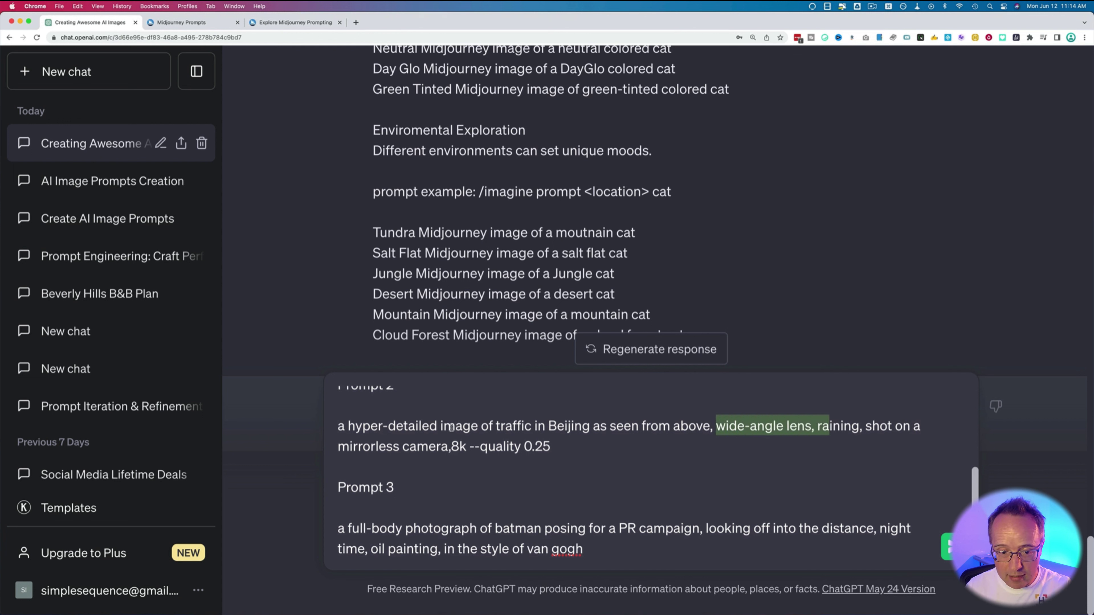
left_click_drag(588, 550, 503, 550)
left_click(595, 549)
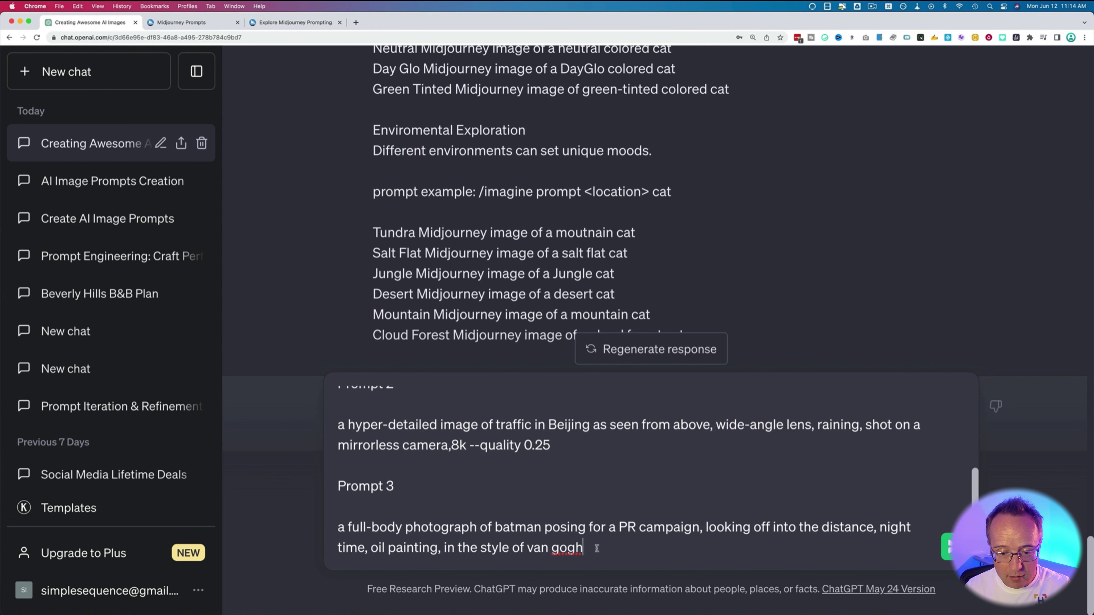
type("Please say \"yes\" if you understand these parameters.")
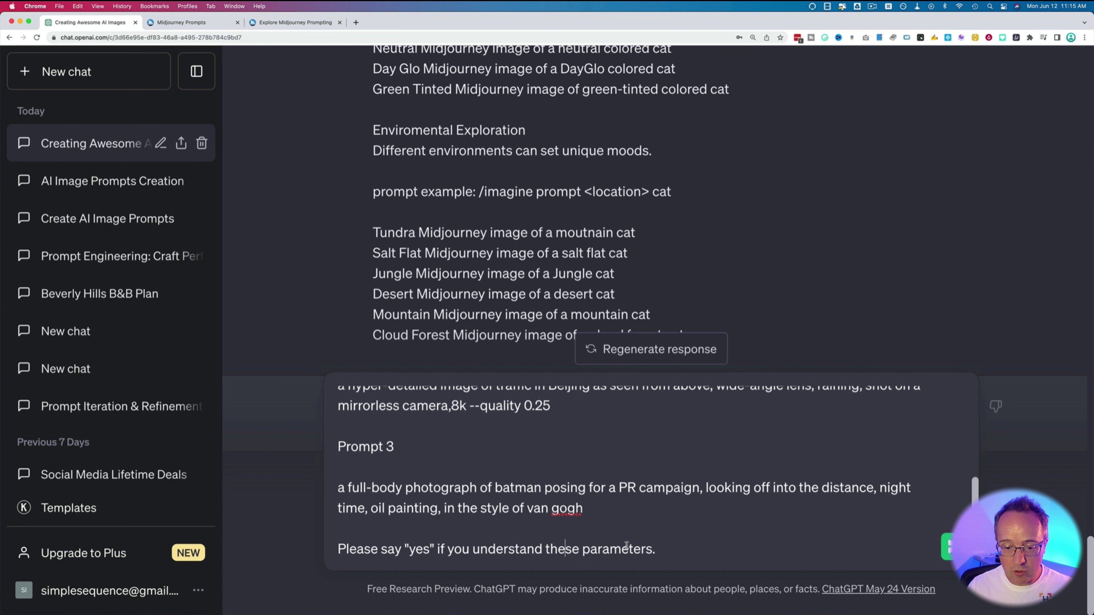
left_click(948, 548)
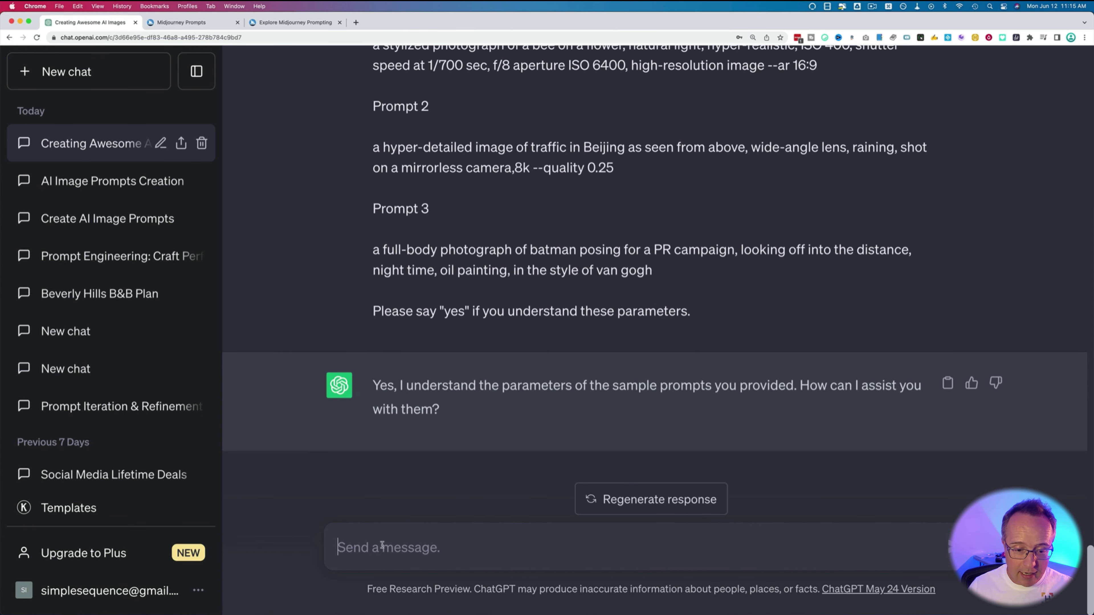
Send the prompt-engineer request and scroll up to the top of the eight generated prompts.
type("Now, pretend you are a professional midjourny prompt engineer. Please create descriptive prompts that include parameters, lighting cues, camera settings or painting styles. Please don’t provide extra details.")
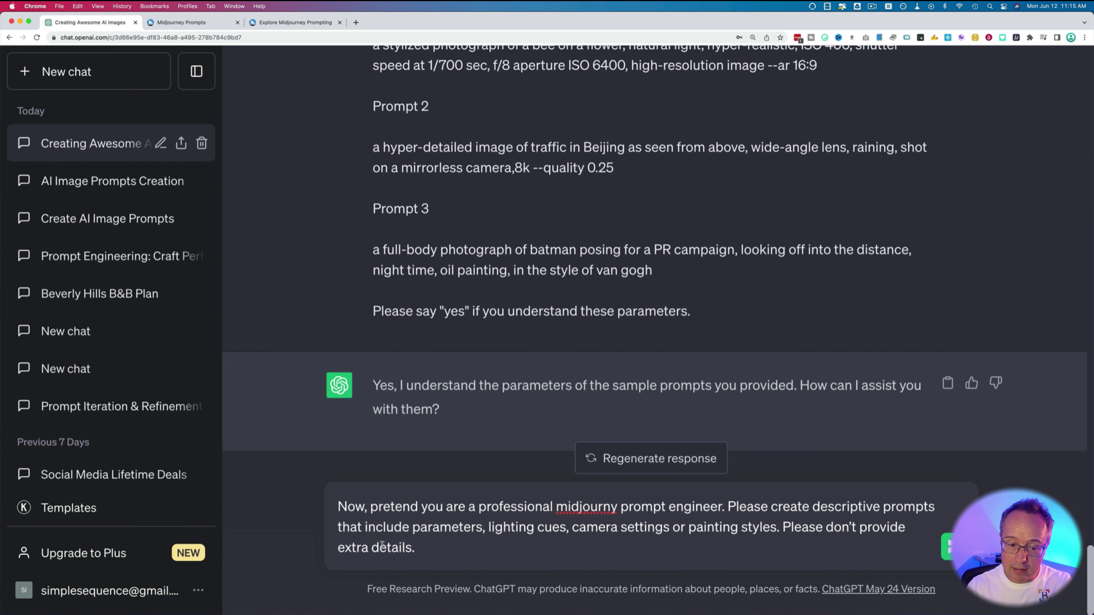
type("e")
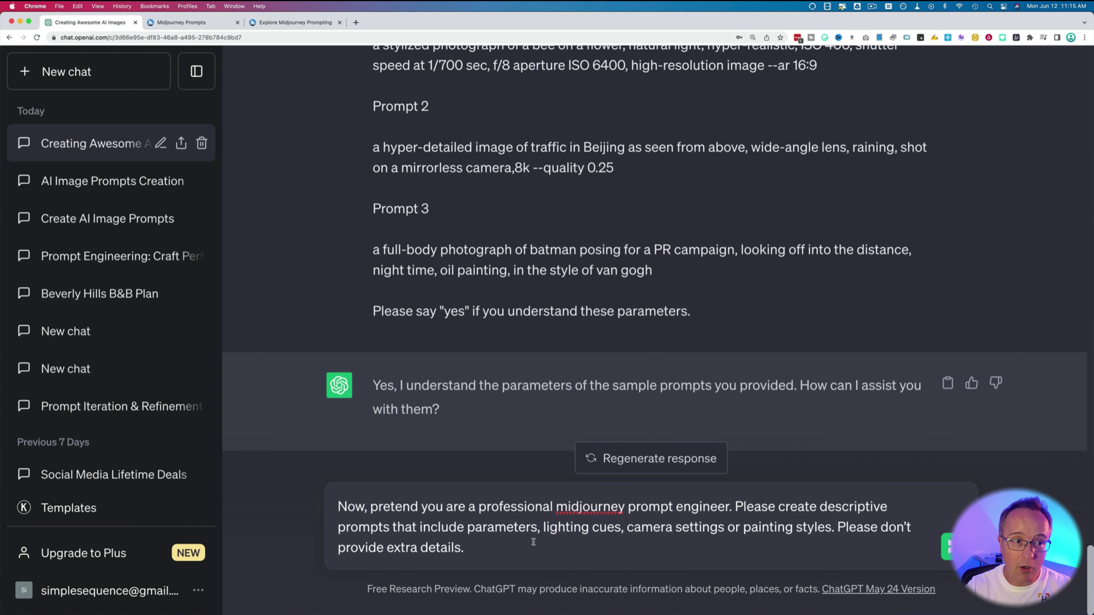
key("Return")
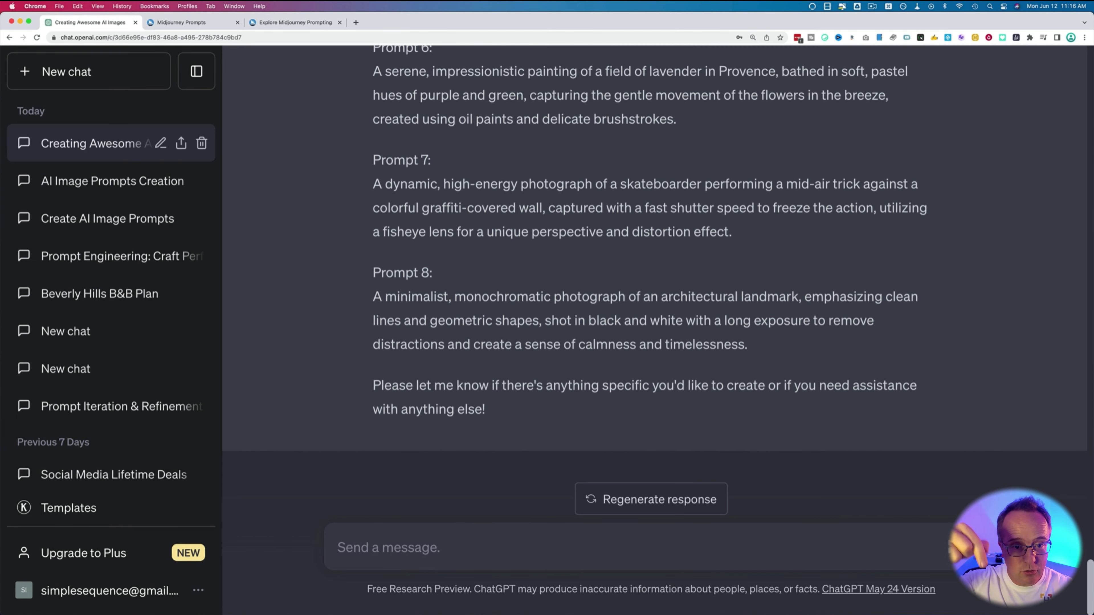
scroll(483, 405, "up", 10)
scroll(483, 405, "up", 6)
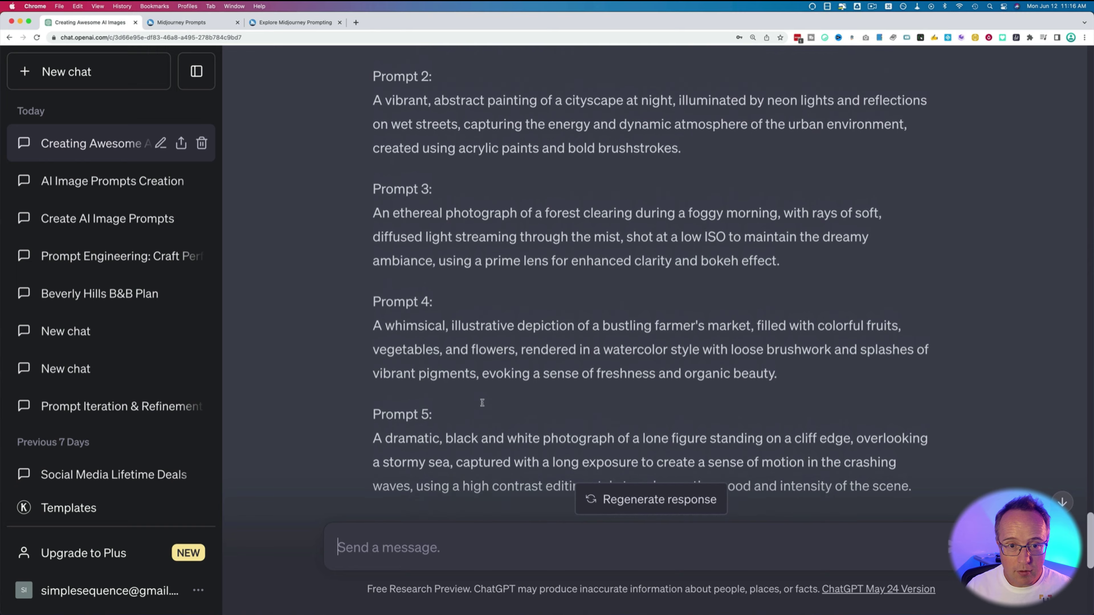
Send Prompt 1, the golden retriever beach scene, to Midjourney and view its grid.
left_click_drag(373, 152, 845, 202)
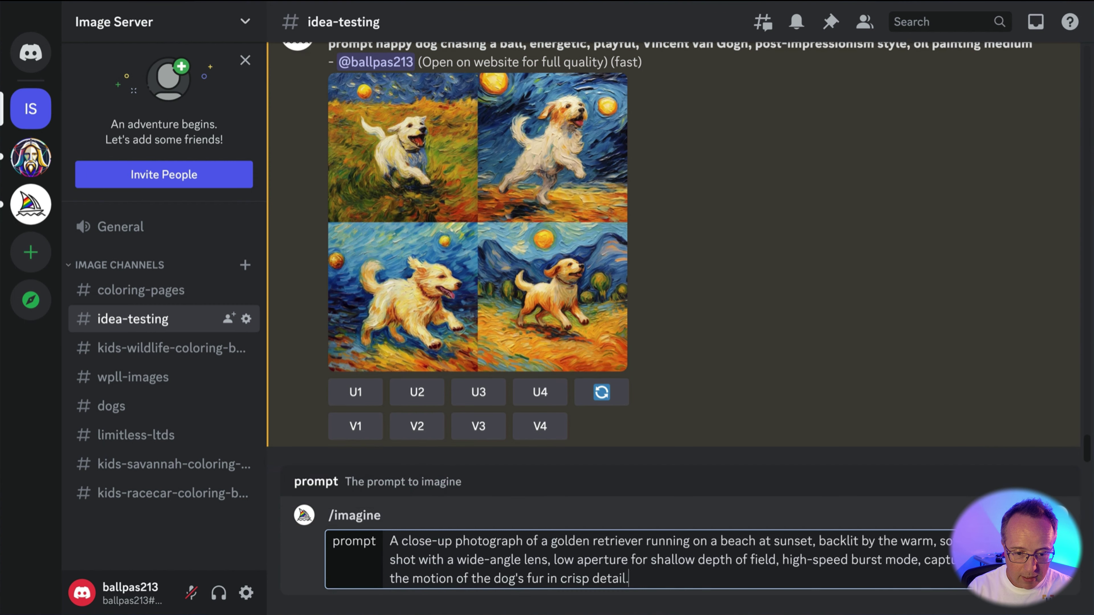
key("Return")
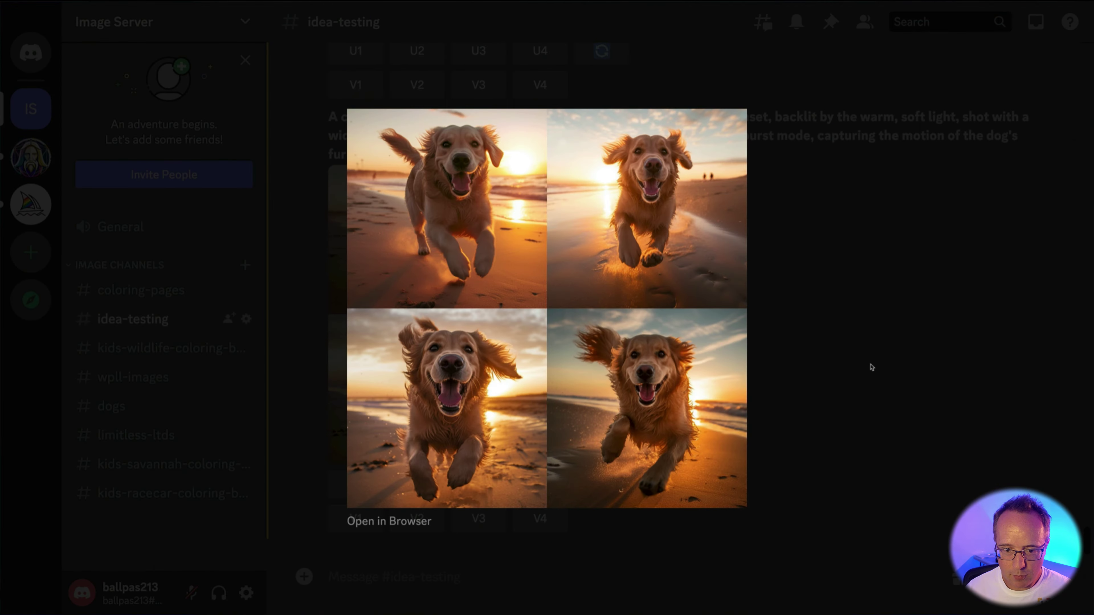
left_click(805, 319)
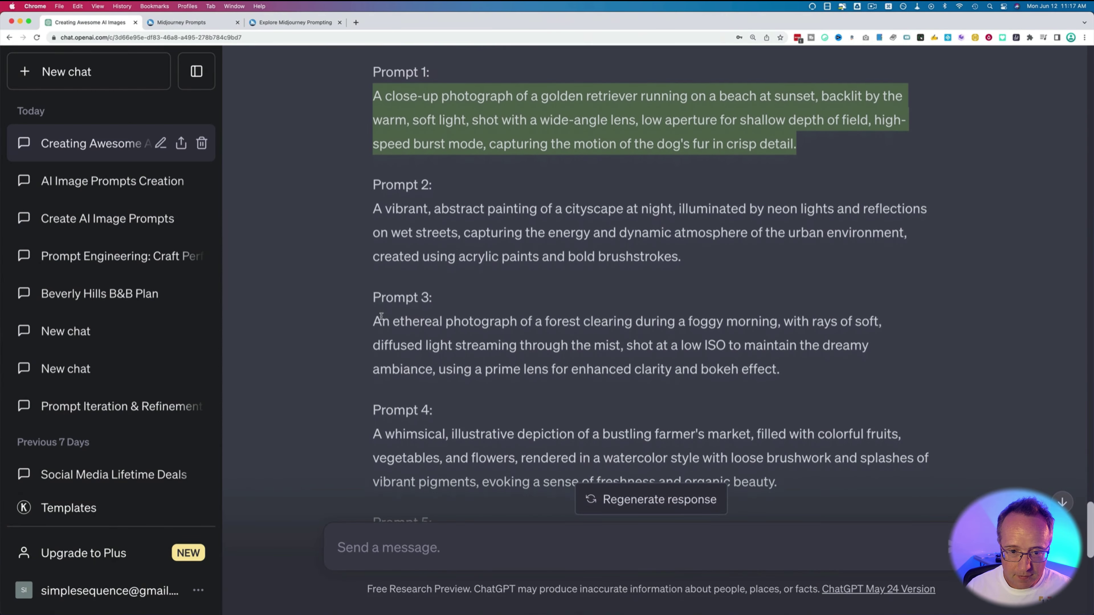
Submit Prompt 3, the foggy forest clearing, with --ar 16:9 and view the grid.
scroll(379, 318, "down", 1)
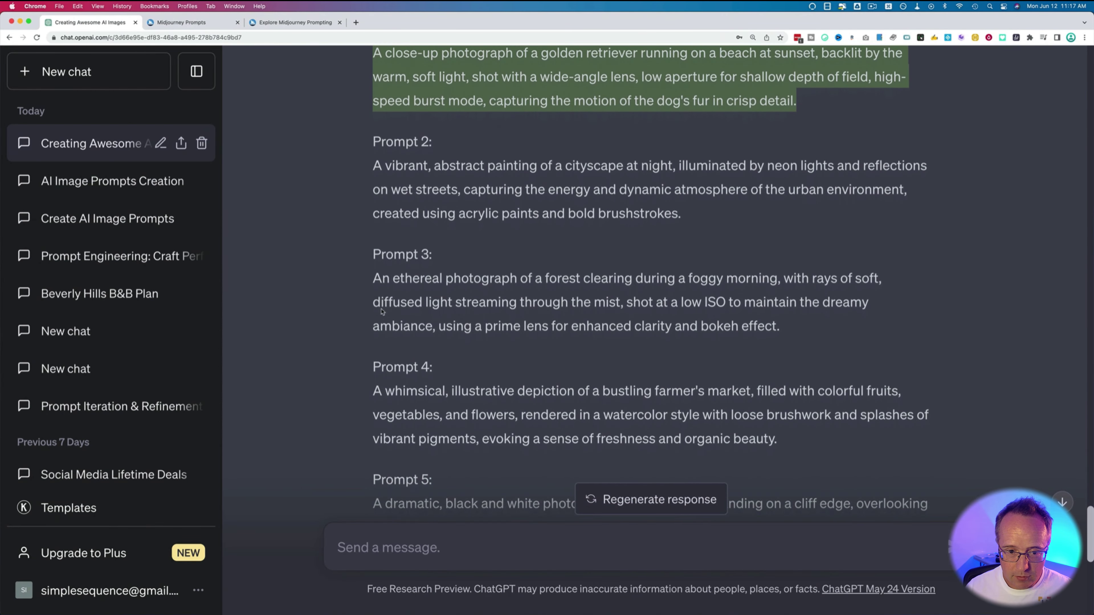
left_click_drag(373, 278, 834, 318)
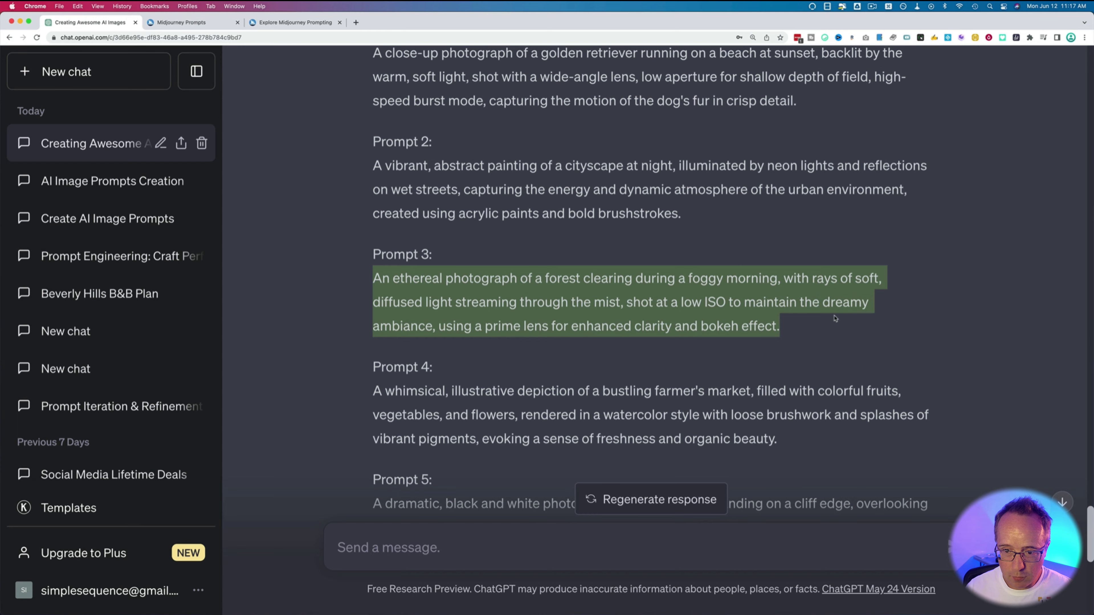
key("super+Tab")
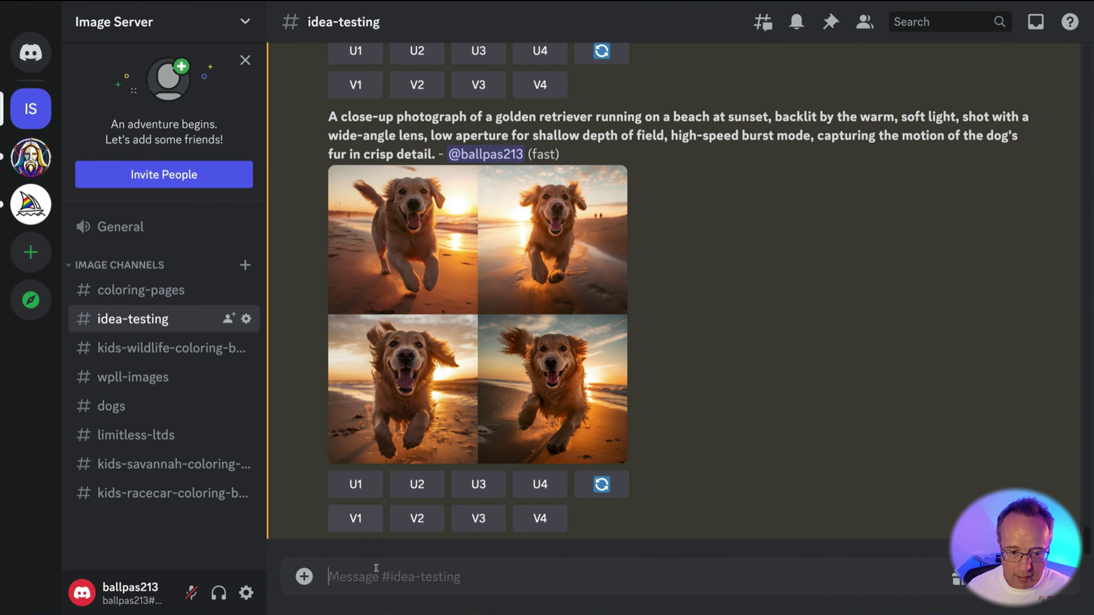
key("ctrl+v")
type("--ar")
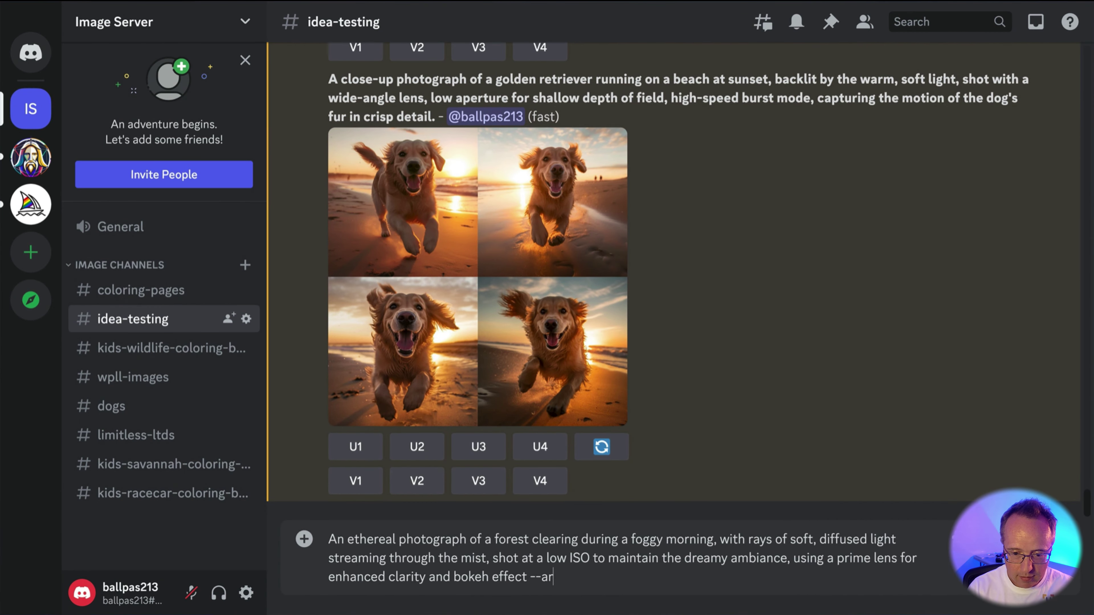
type(" 16:9")
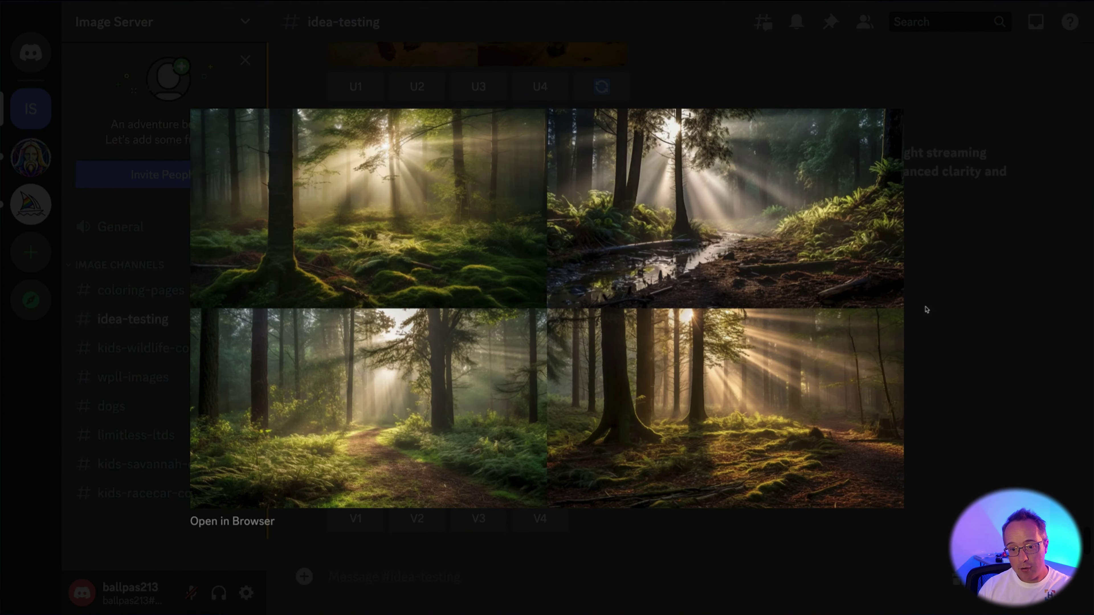
left_click(950, 306)
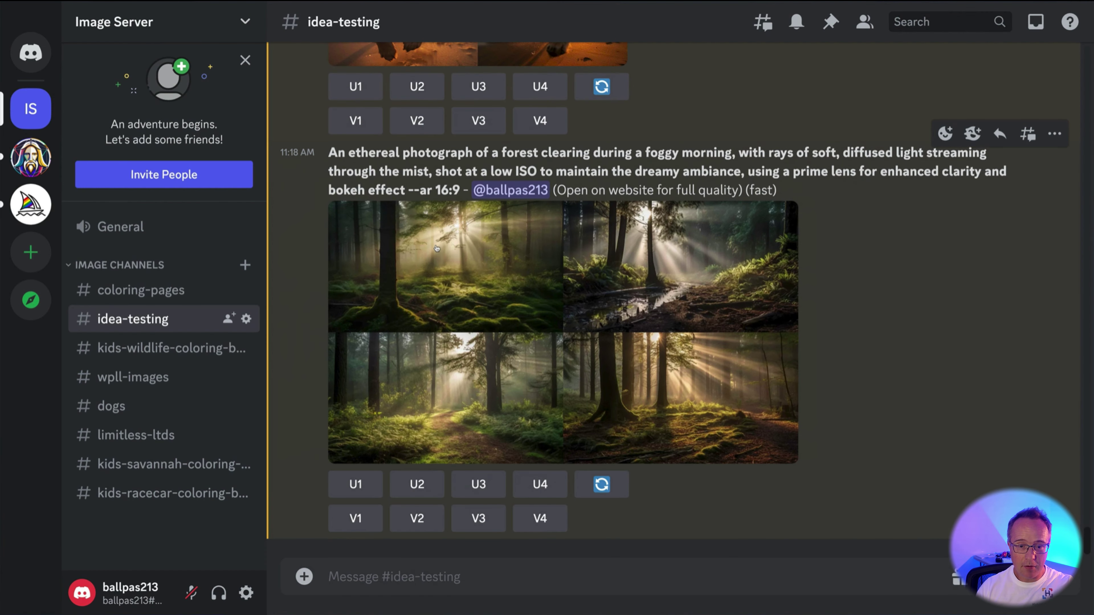
Replace 'forest clearing during a foggy morning' with 'Batman in Gotham city' and resubmit the prompt.
left_click_drag(328, 152, 458, 189)
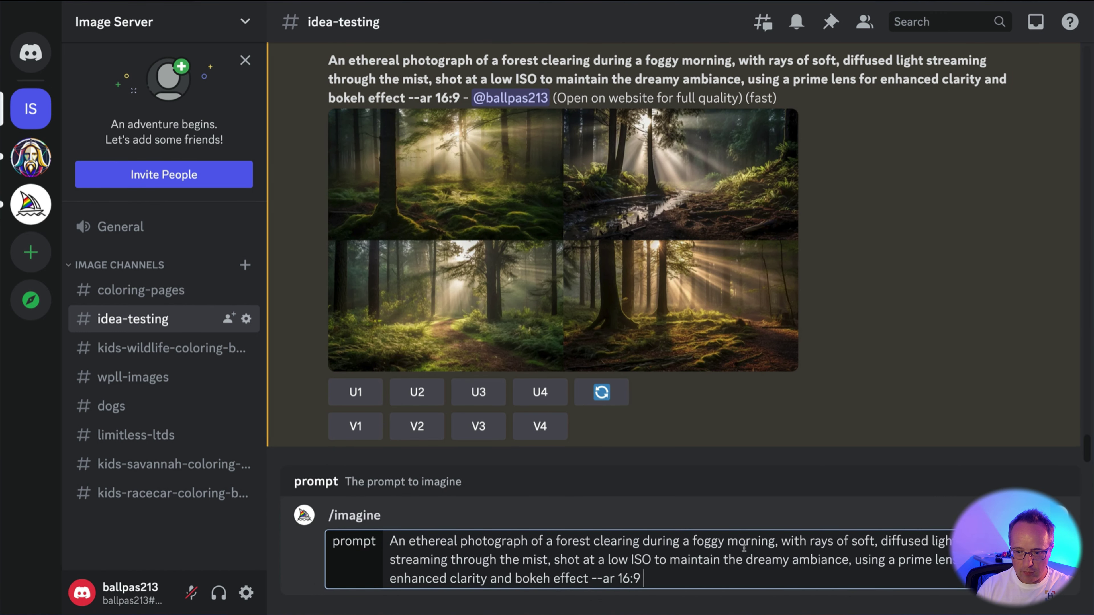
left_click_drag(775, 541, 557, 541)
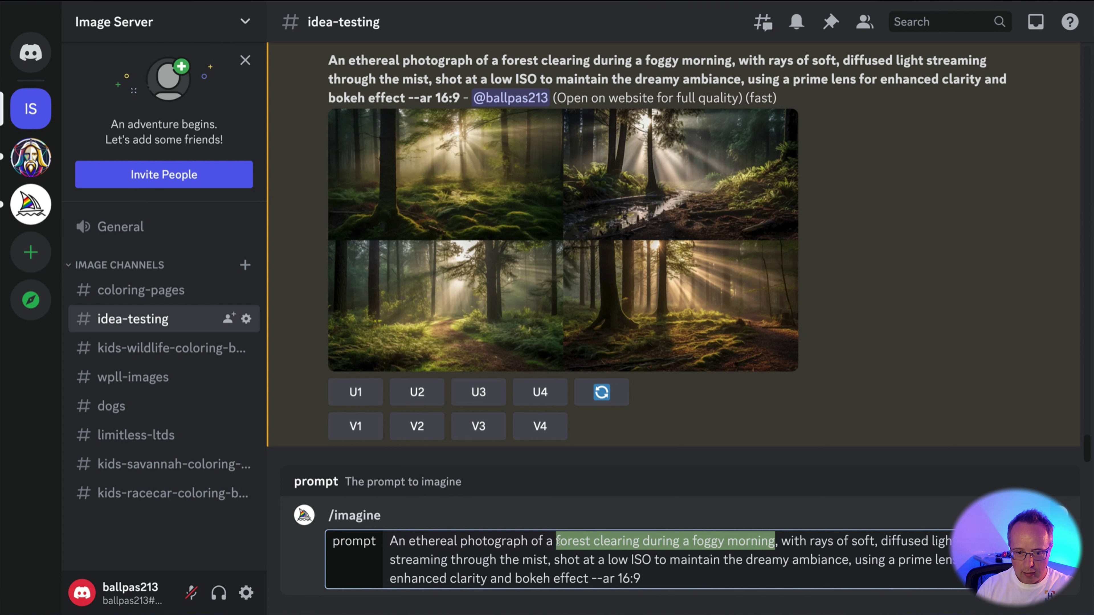
type("Batman in ")
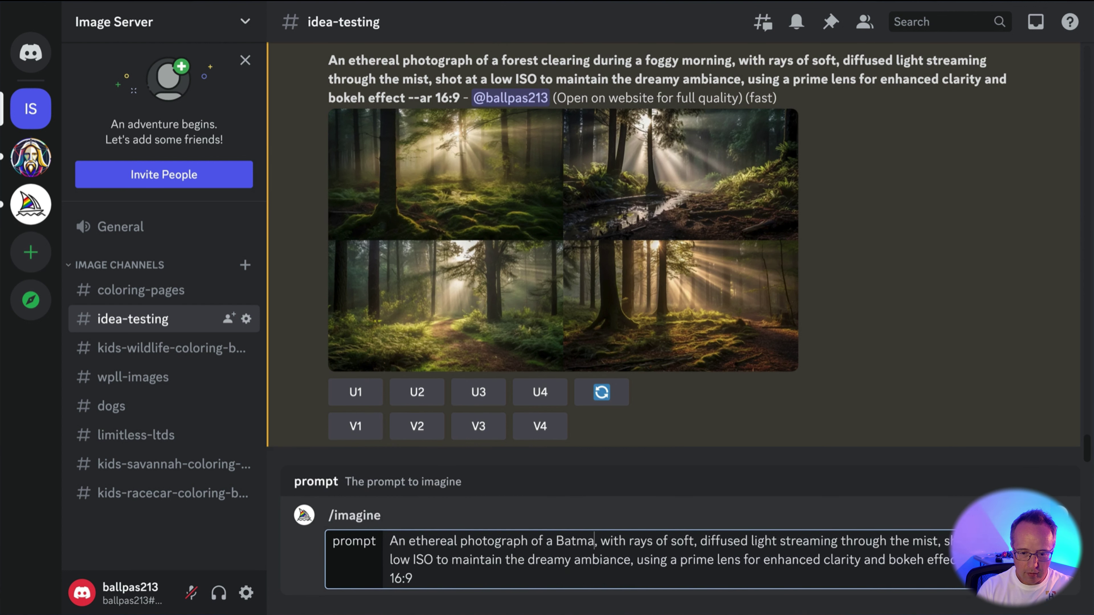
type("Gotham city")
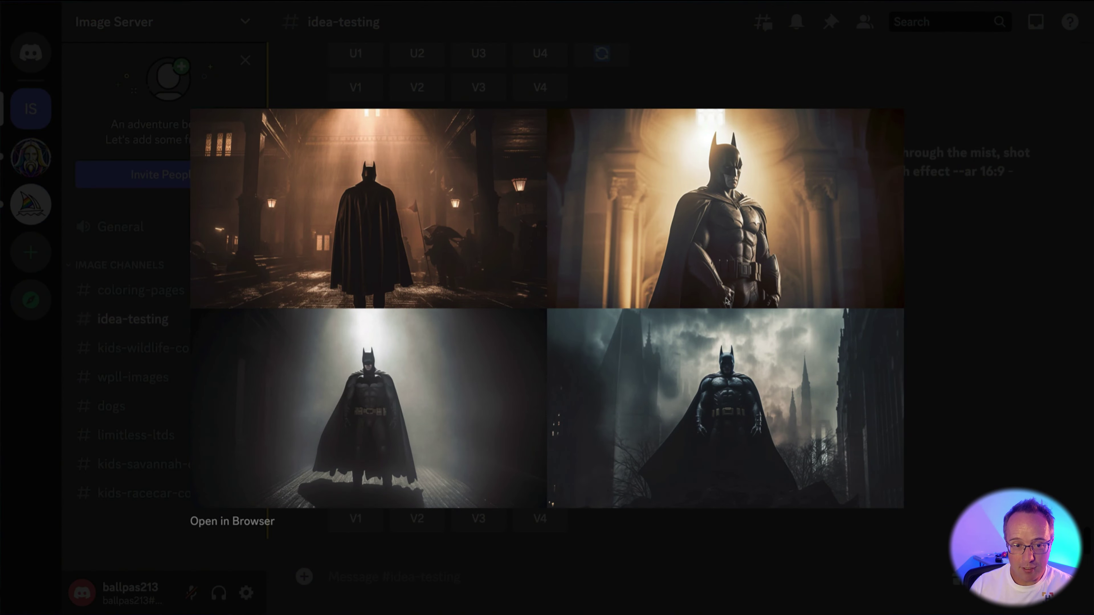
key("Escape")
scroll(659, 325, "up", 4)
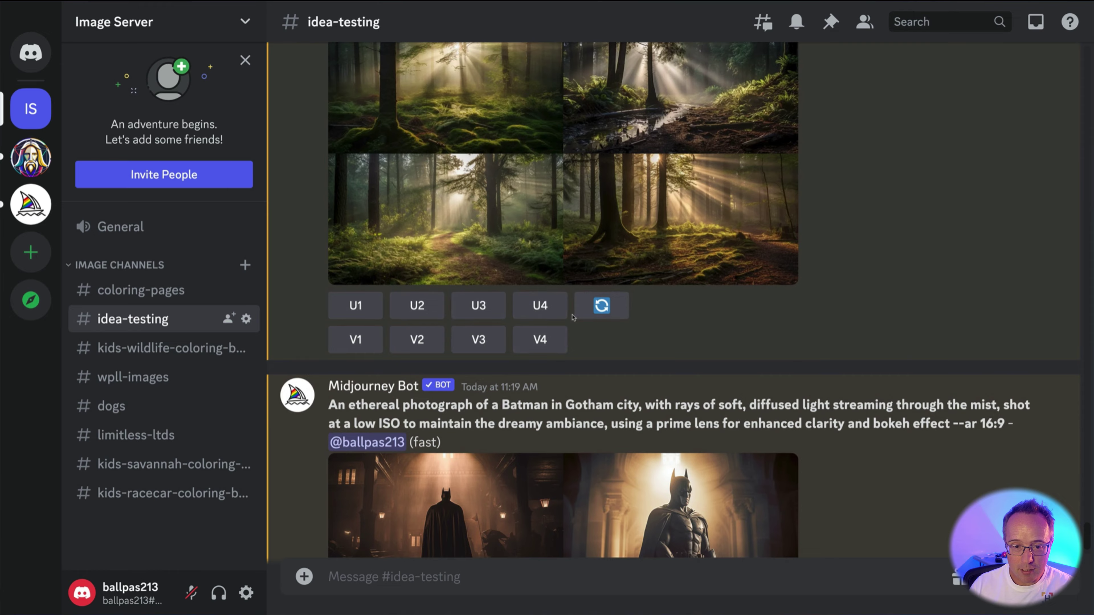